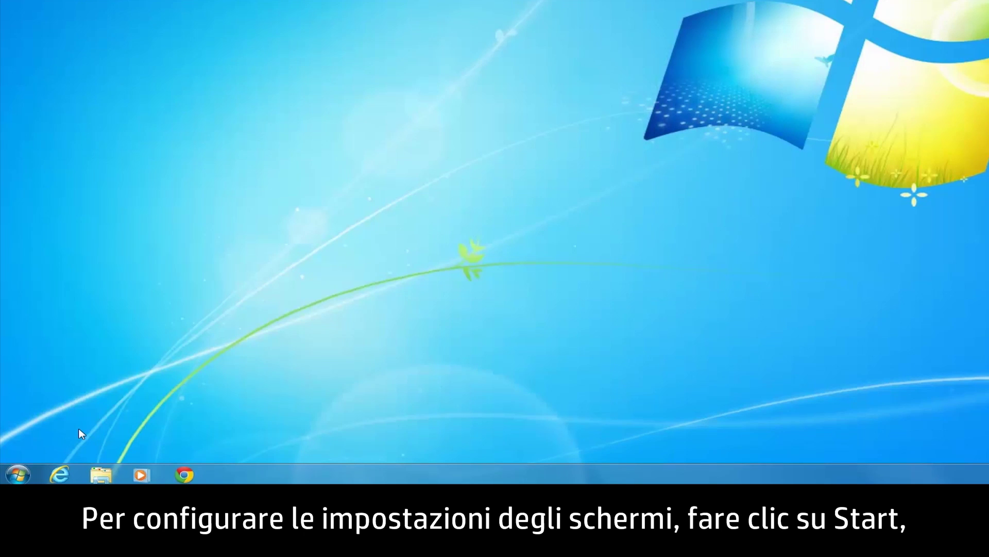
- Open Adjust screen resolution from Control Panel and expand the Multiple displays list
{"action": "left_click", "coordinate": [19, 474]}
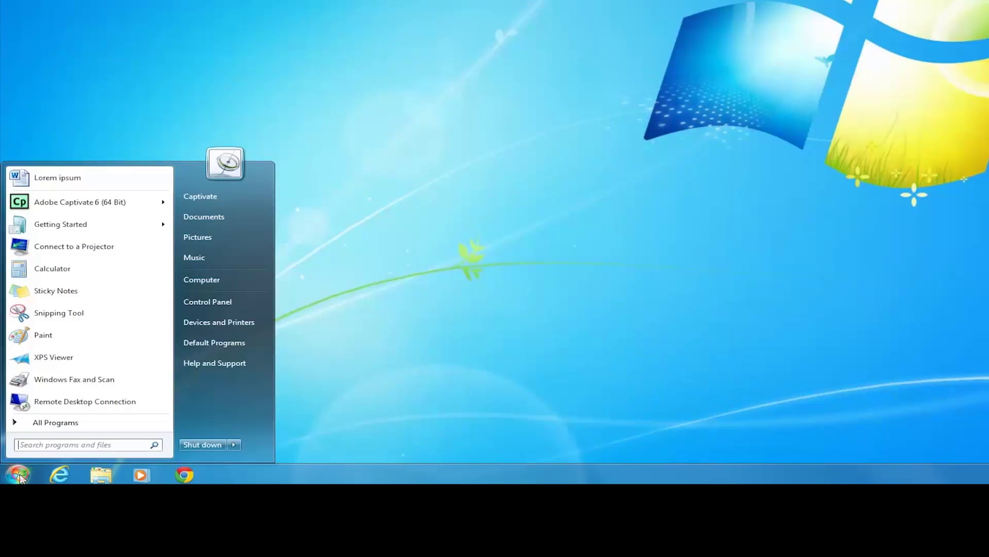
{"action": "left_click", "coordinate": [261, 303]}
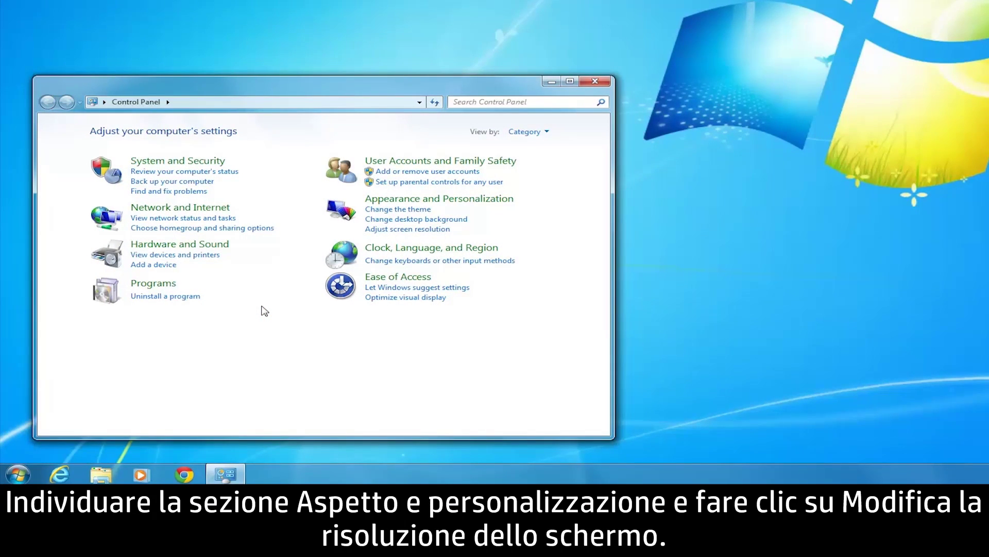
{"action": "left_click", "coordinate": [408, 229]}
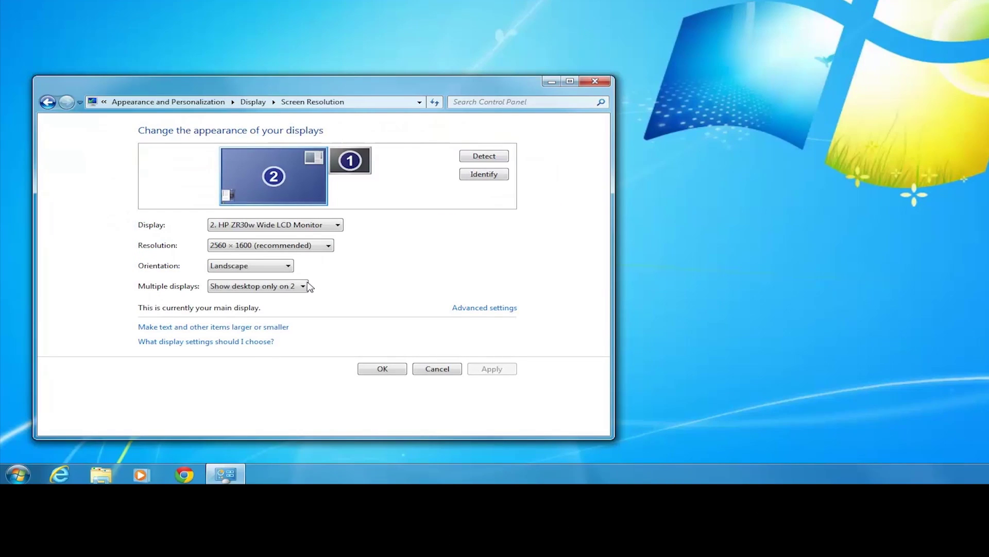
{"action": "left_click", "coordinate": [306, 287]}
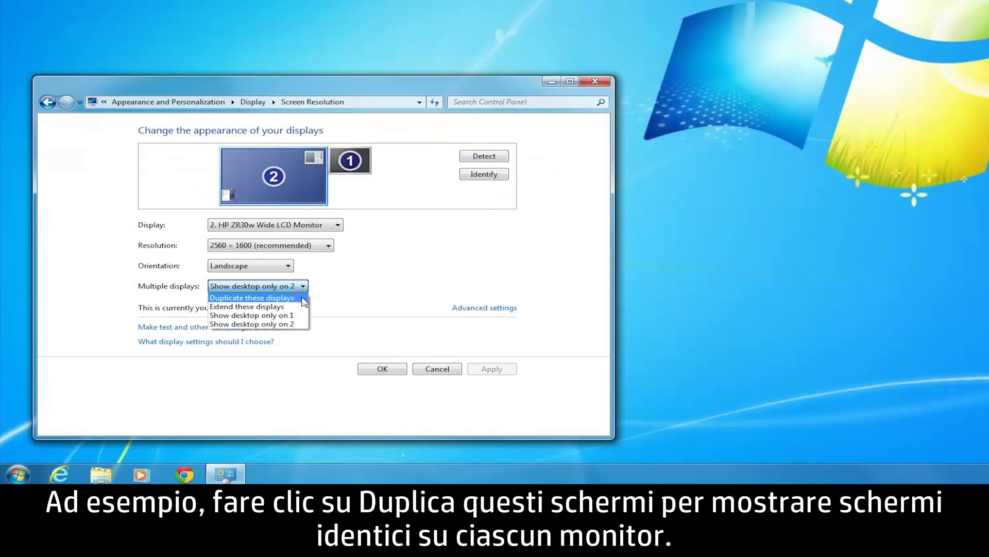
- Try Duplicate these displays, then switch Multiple displays to Extend these displays and apply
{"action": "left_click", "coordinate": [304, 300]}
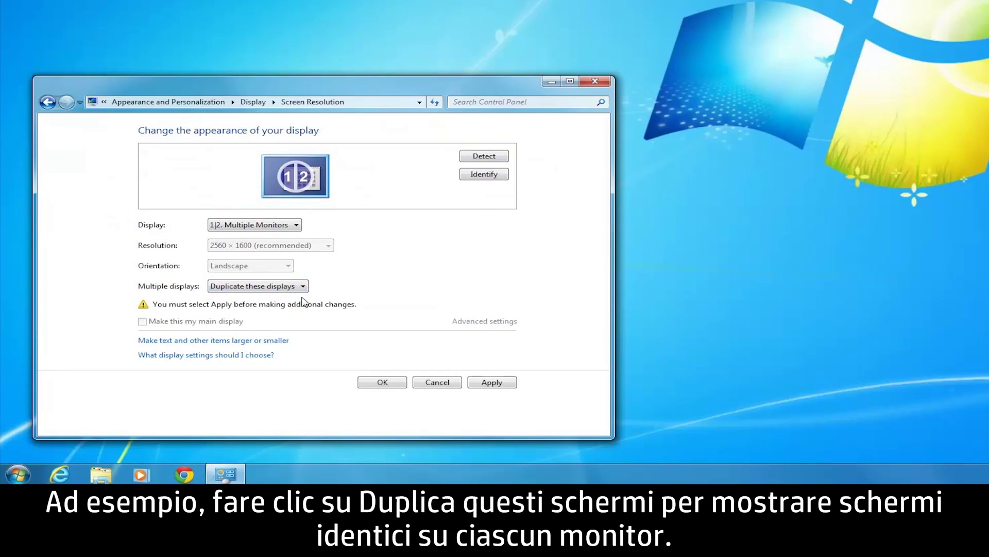
{"action": "left_click", "coordinate": [304, 286]}
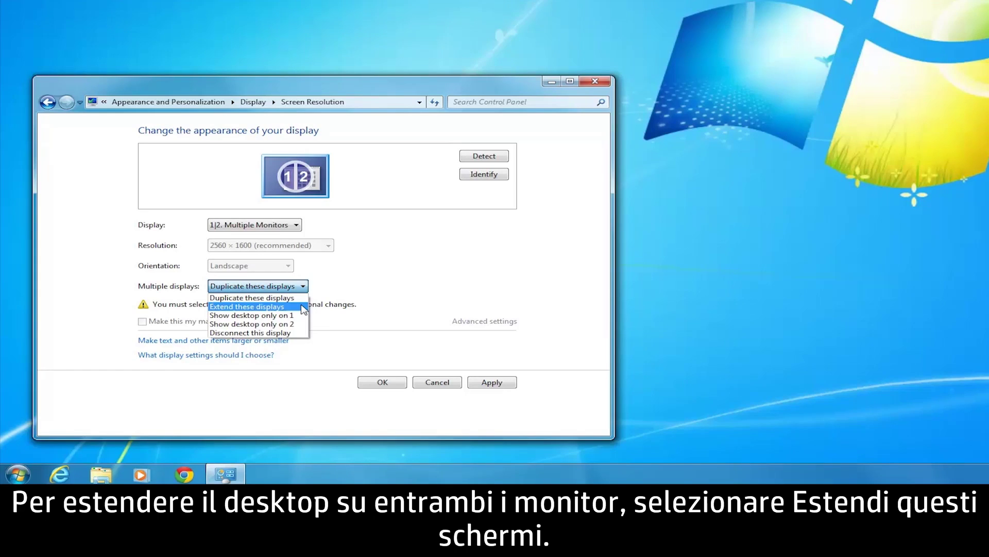
{"action": "left_click", "coordinate": [303, 307]}
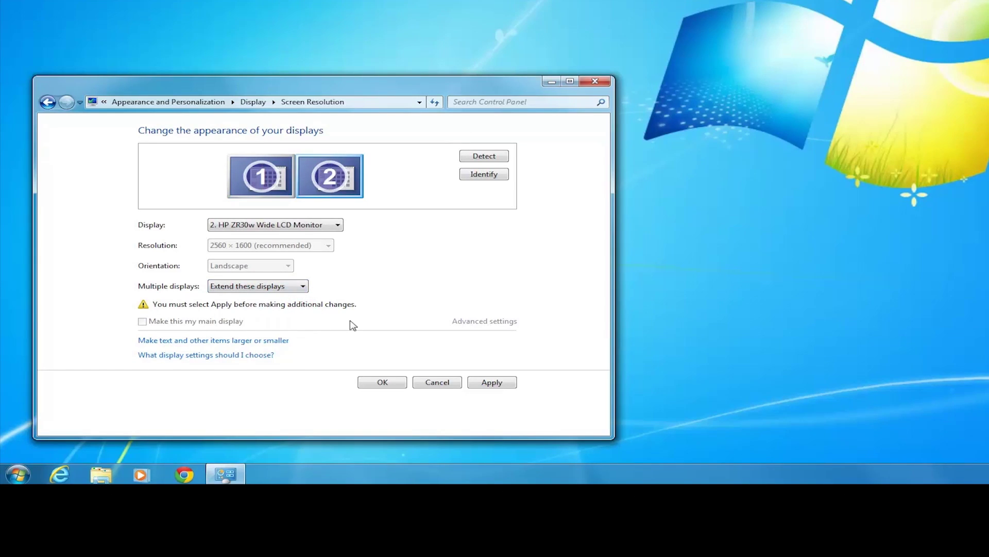
{"action": "left_click", "coordinate": [507, 382]}
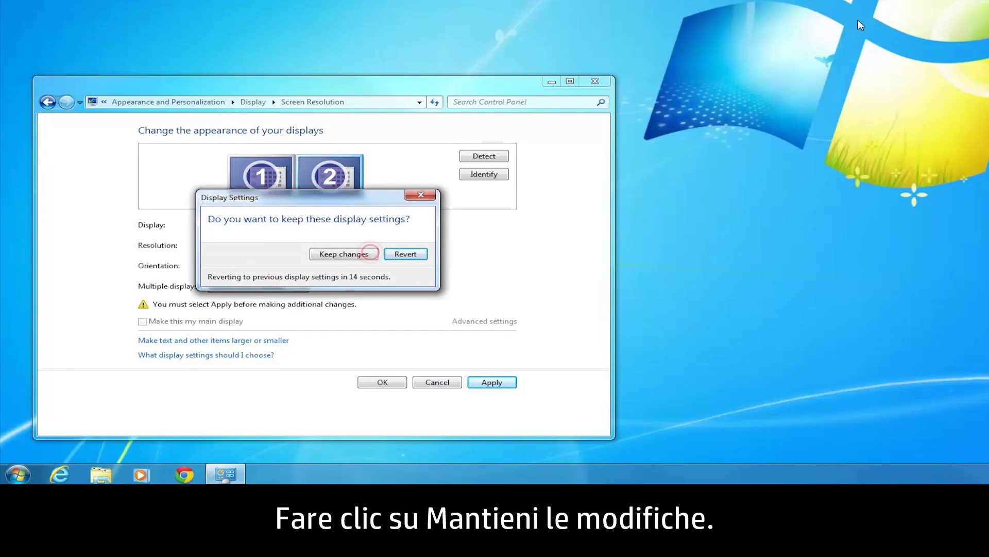
- Keep the extended display settings and close Screen Resolution with OK
{"action": "left_click", "coordinate": [371, 254]}
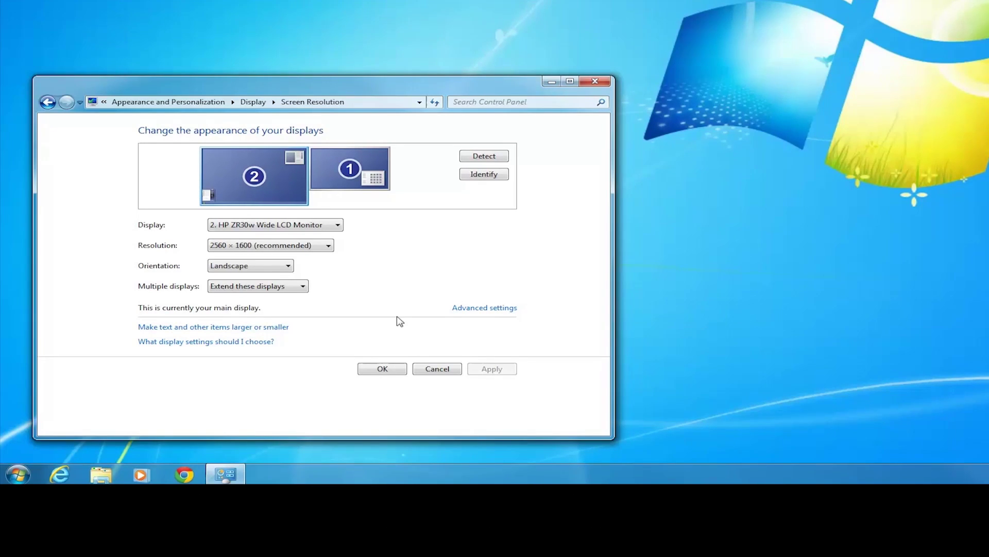
{"action": "left_click", "coordinate": [382, 369]}
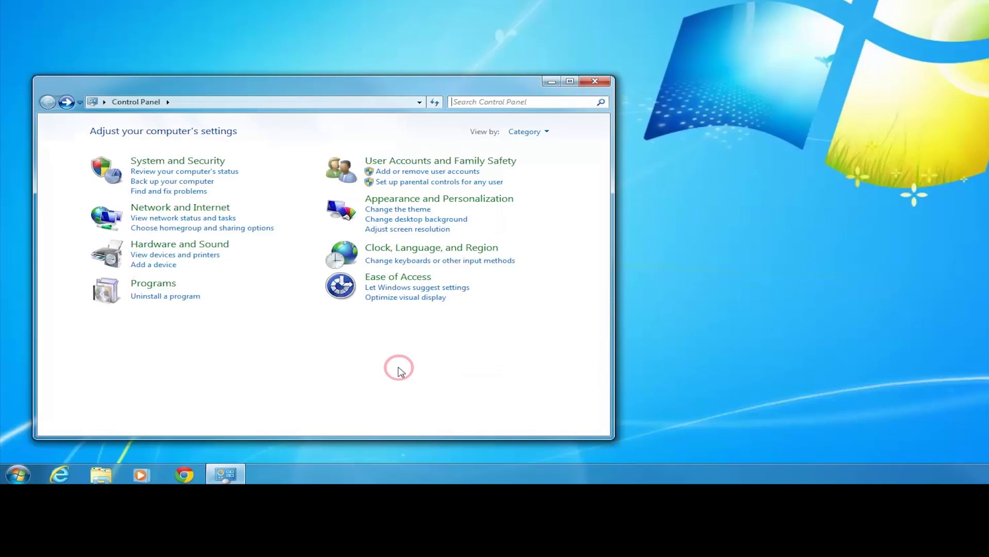